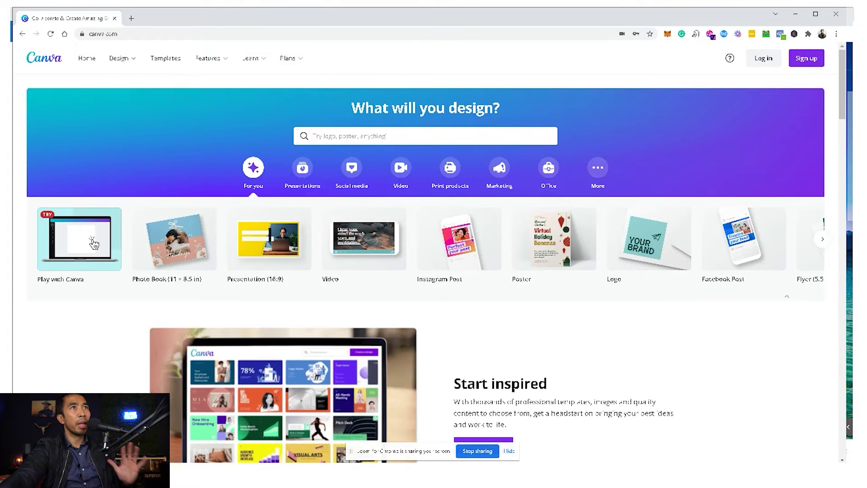
- Log in to Canva with a Google account
left_click(763, 58)
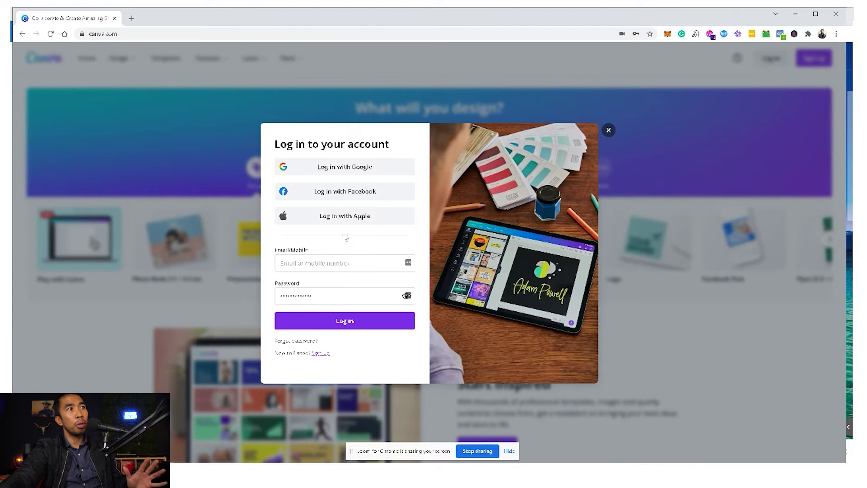
left_click(346, 167)
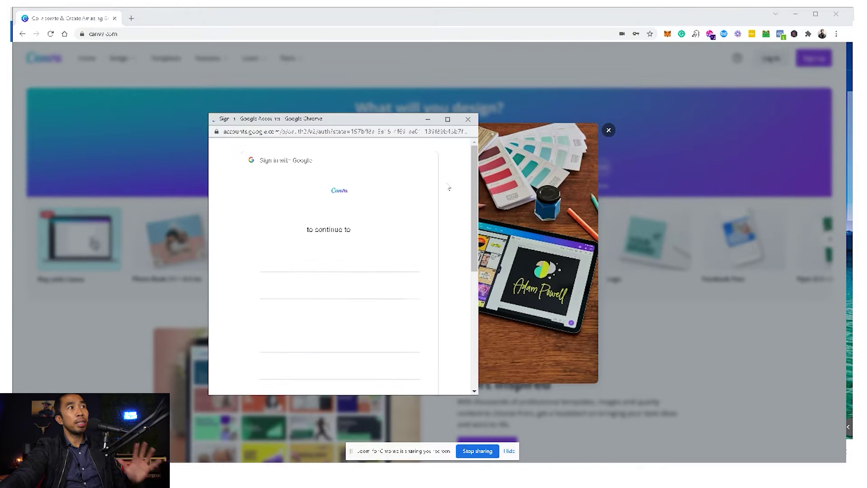
left_click(323, 262)
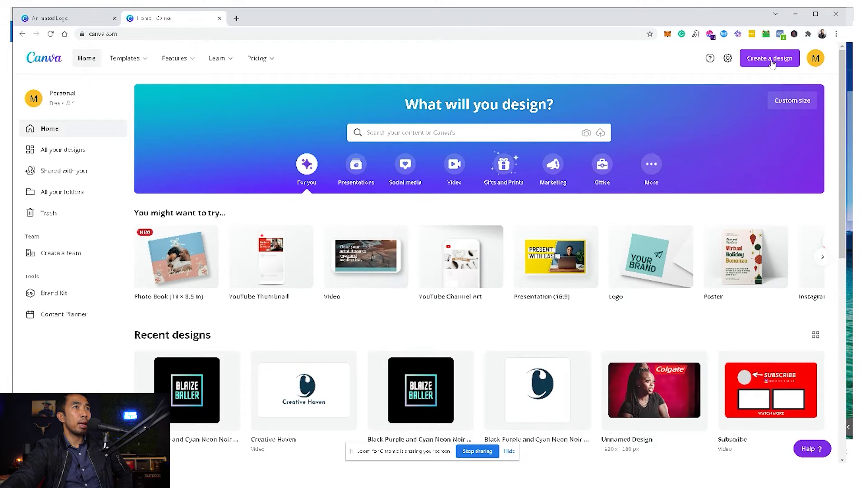
- Create a new custom-size design of 1920 × 1080 px
left_click(771, 61)
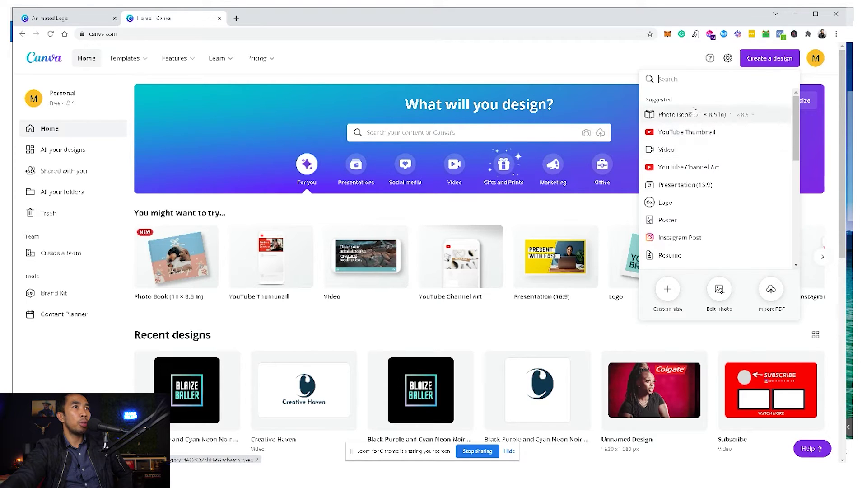
left_click(668, 290)
type("1920")
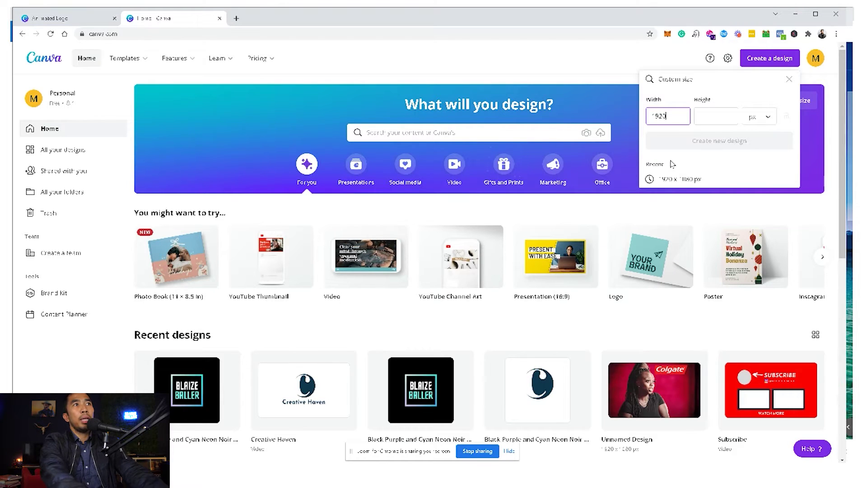
key("Tab")
type("1080")
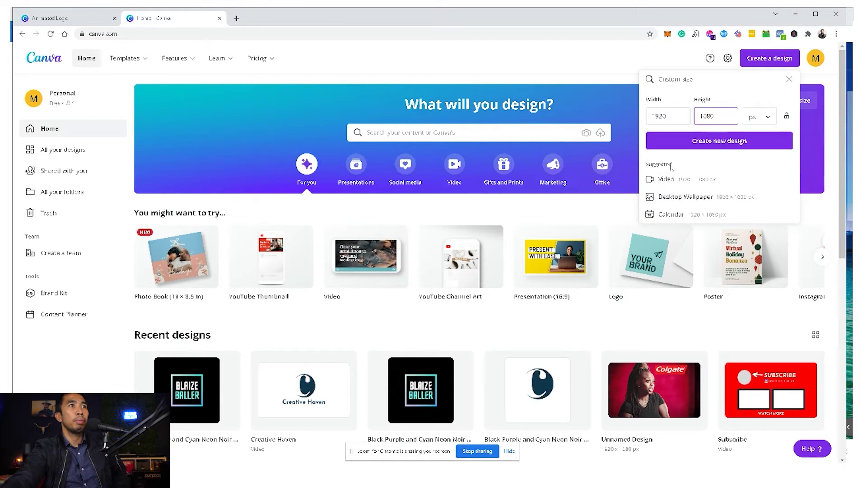
left_click(698, 149)
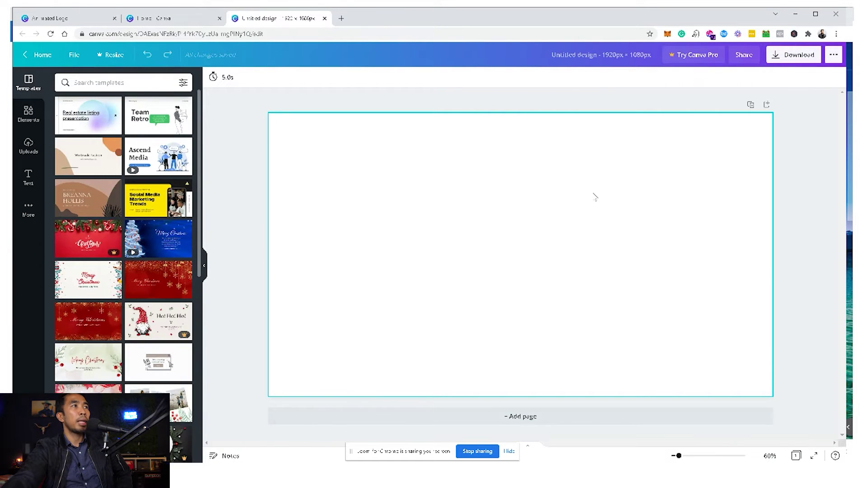
- Upload the logo file from Documents and place it centred near the page top
left_click(28, 145)
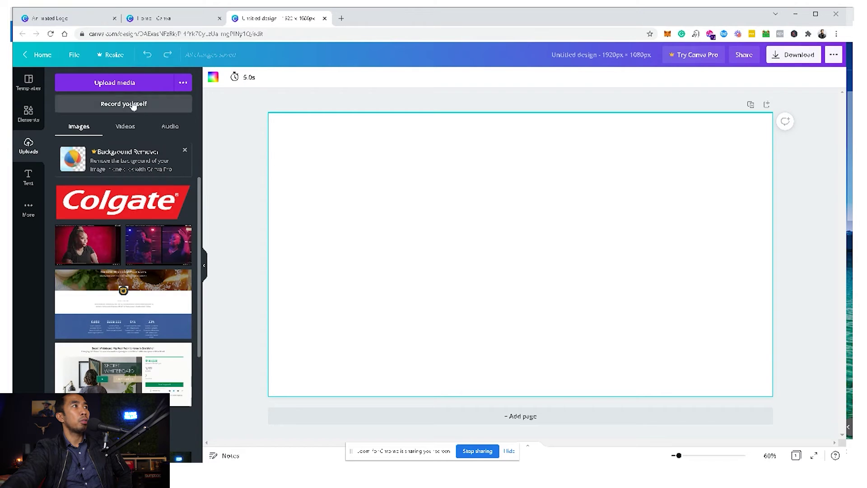
left_click(127, 87)
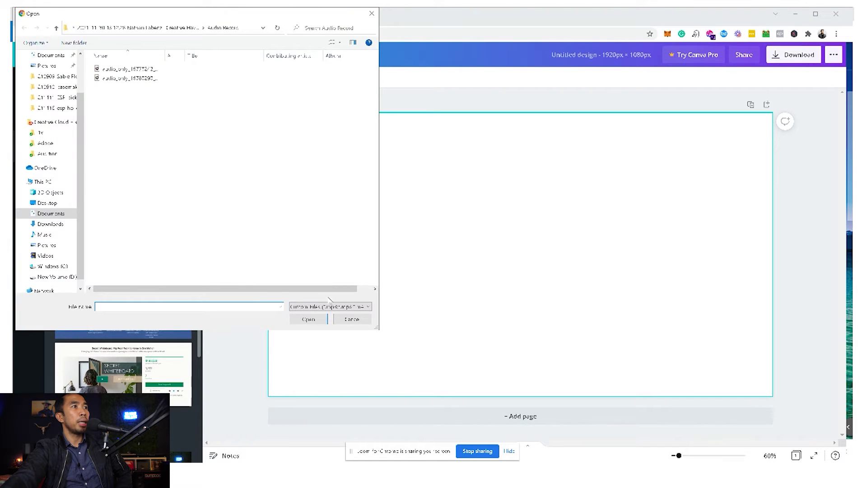
left_click(50, 213)
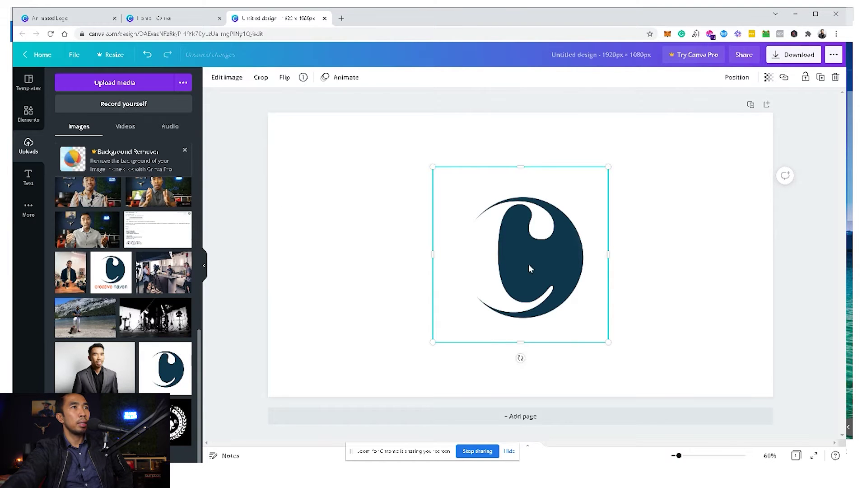
left_click_drag(541, 242, 538, 207)
left_click(672, 238)
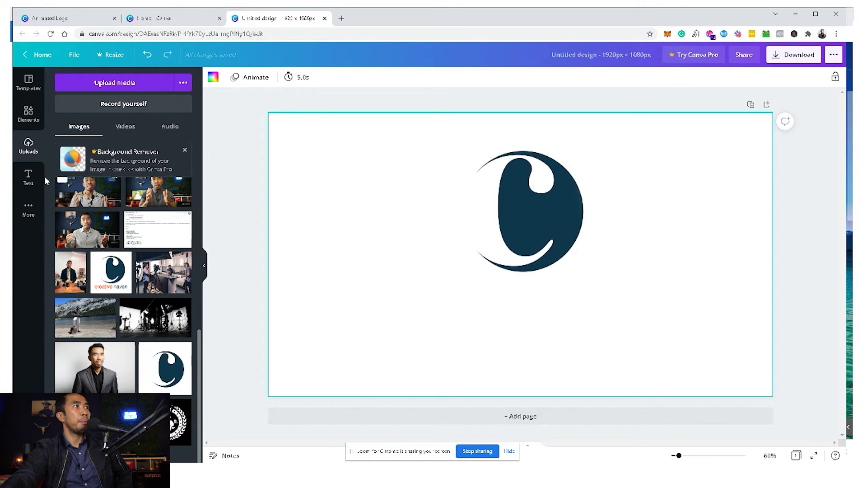
- Add a heading reading 'Creative Haven' and centre it below the logo
left_click(28, 181)
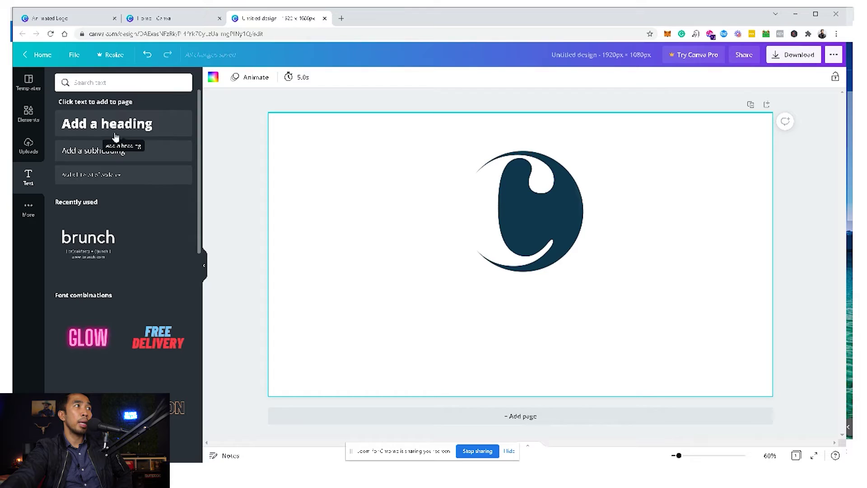
left_click(115, 131)
left_click(559, 259)
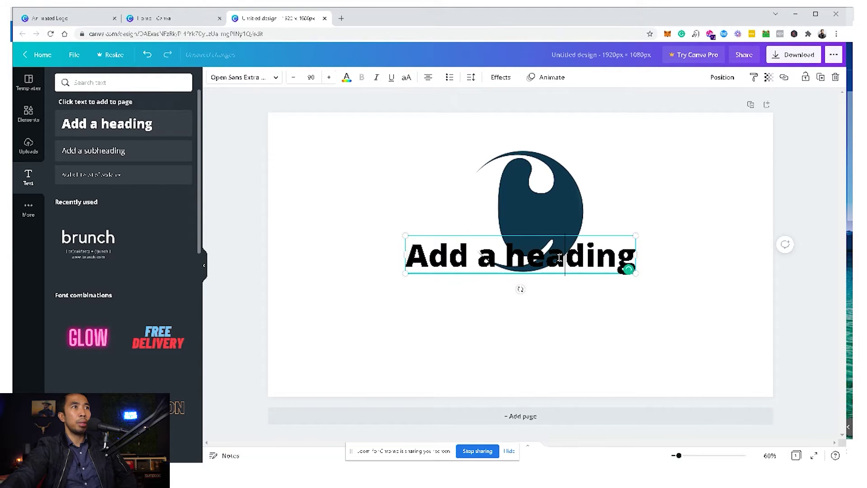
key("ctrl+a")
type("Cre")
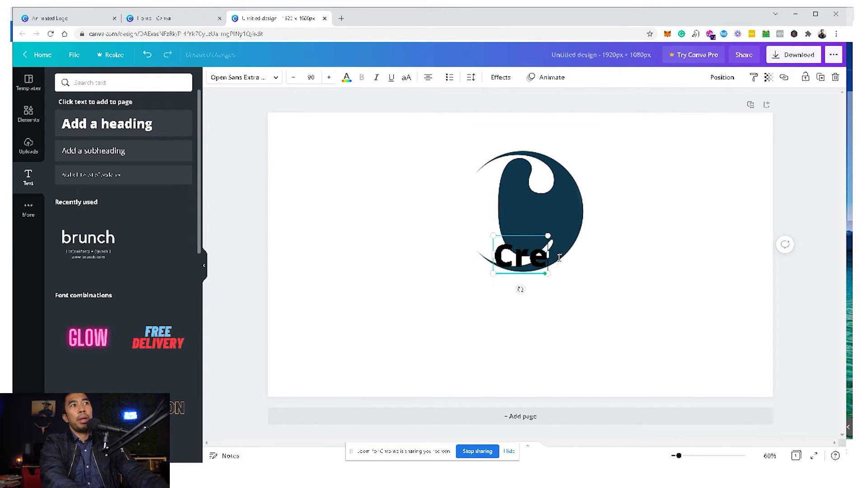
type("ative Haven")
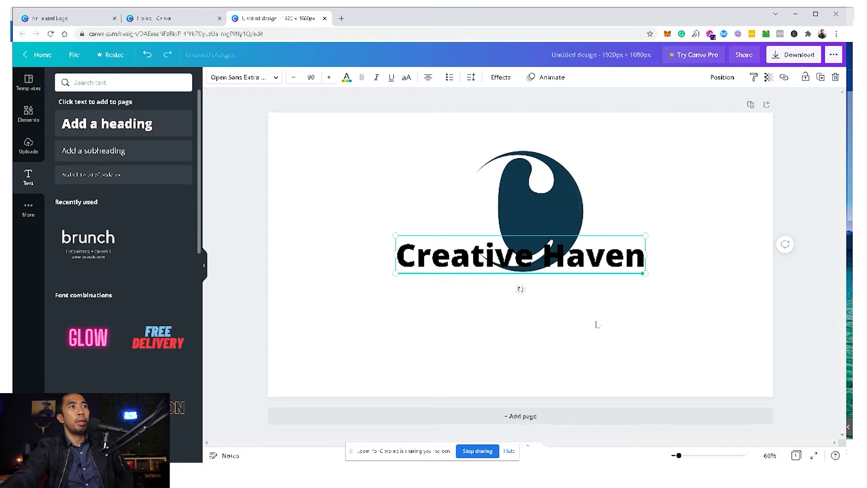
left_click(597, 325)
left_click_drag(598, 257, 595, 299)
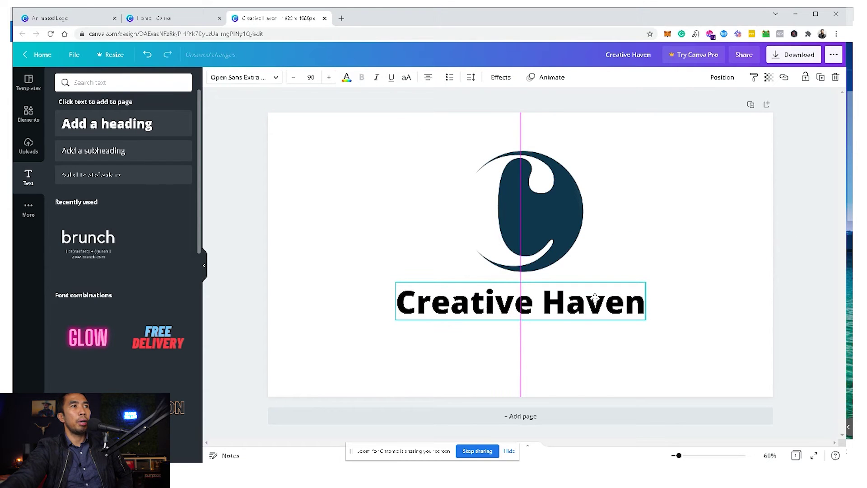
left_click(730, 286)
- Recolour the heading text to the logo's dark navy using the eyedropper
left_click(560, 300)
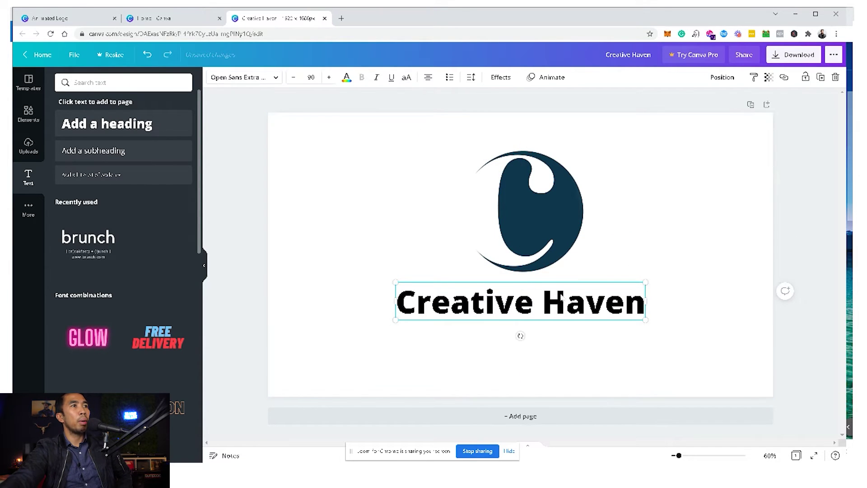
triple_click(562, 299)
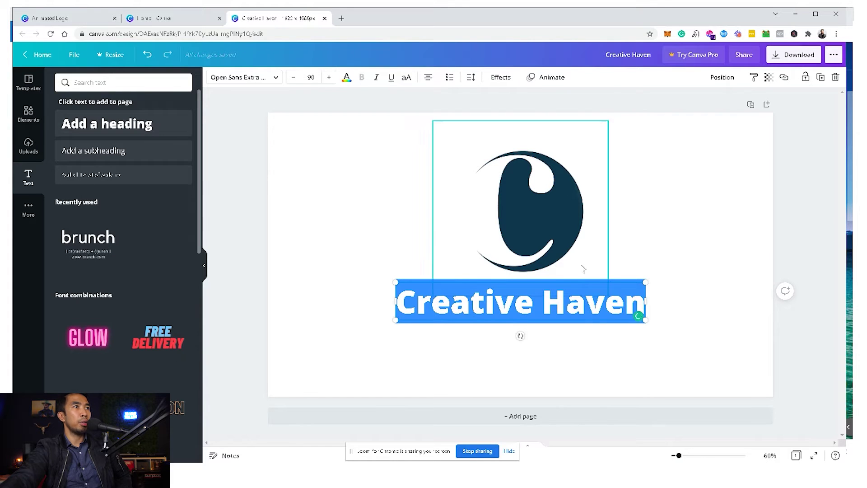
left_click(347, 79)
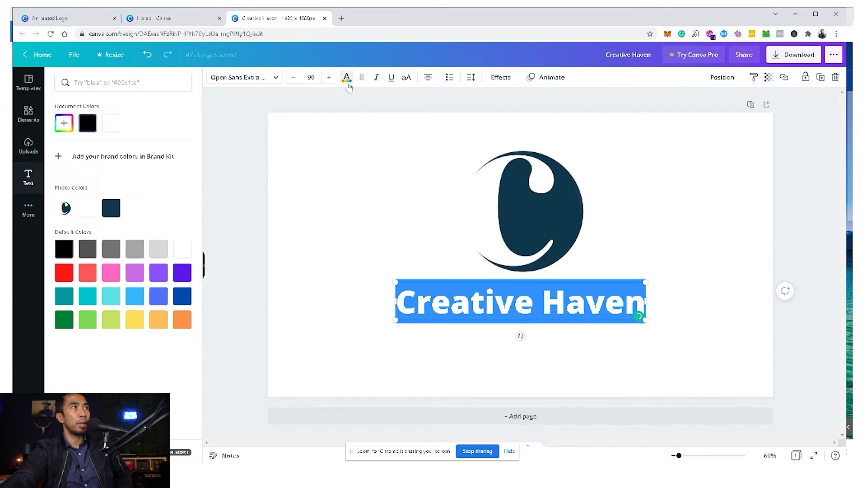
left_click(71, 128)
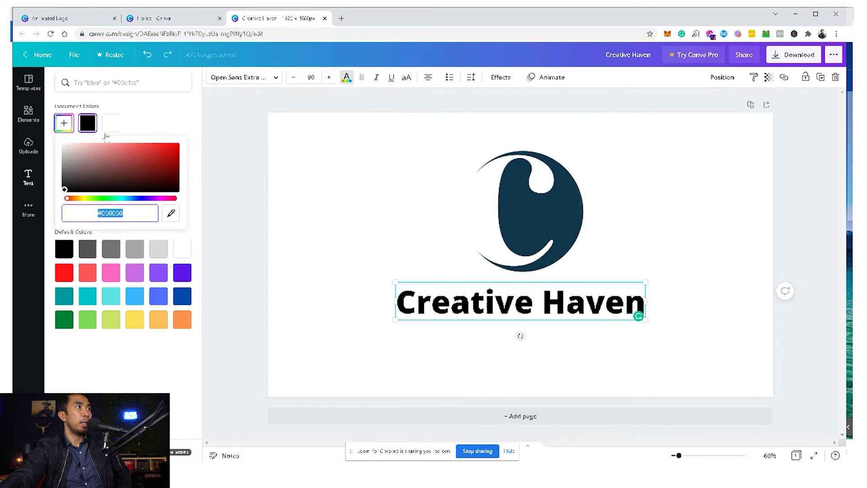
left_click(171, 213)
left_click(562, 218)
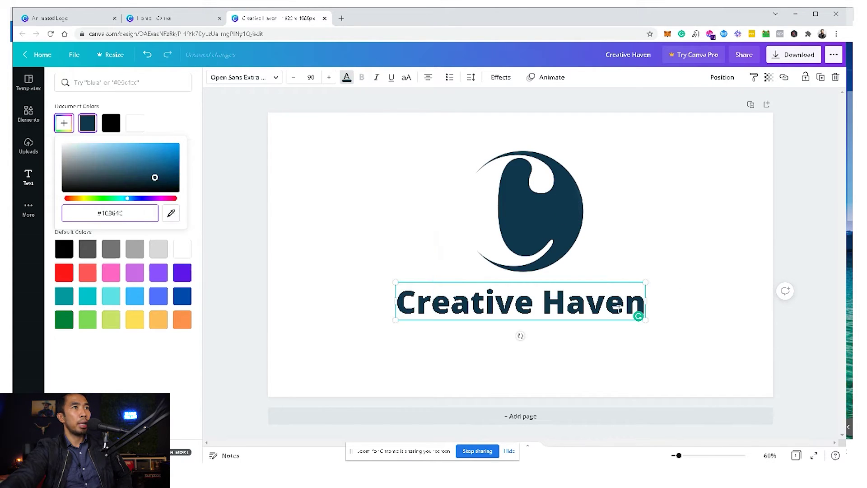
key("Escape")
left_click(580, 330)
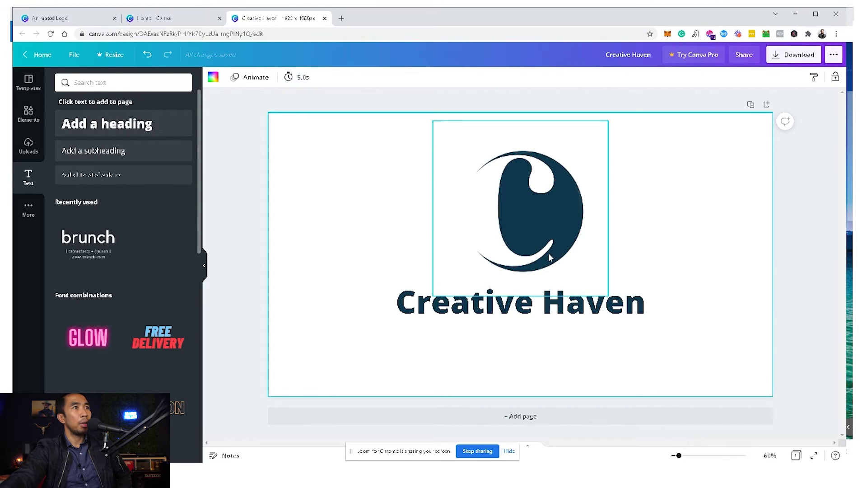
- Shorten the page duration to 3.5 seconds and nudge the heading and logo slightly lower
left_click(301, 78)
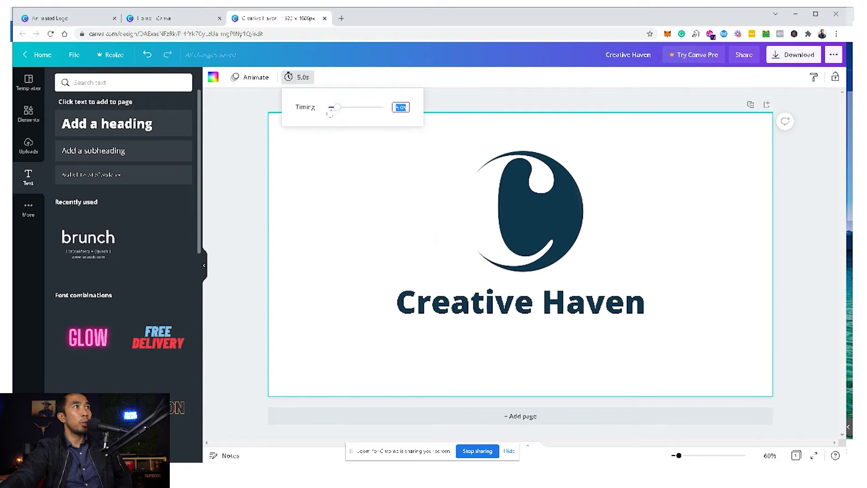
left_click(400, 233)
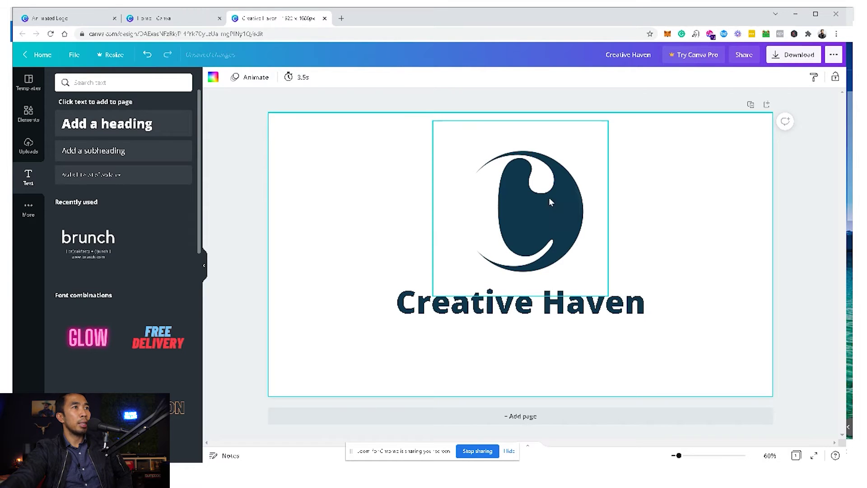
left_click_drag(572, 300, 573, 319)
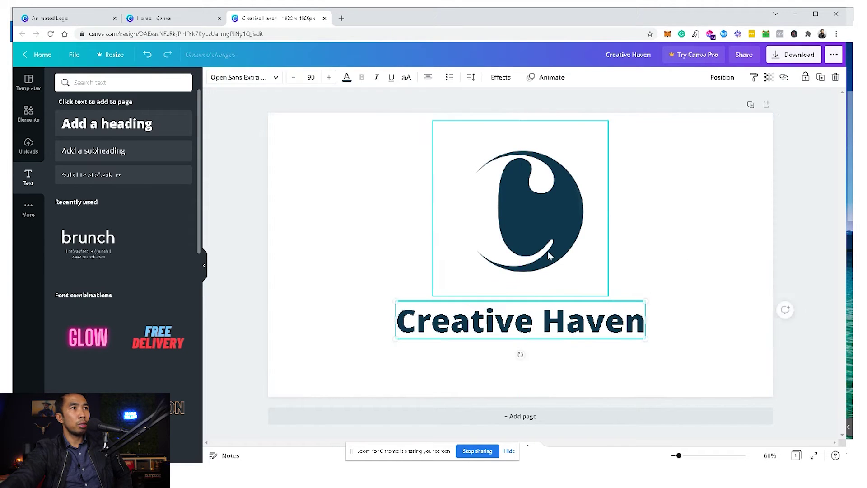
left_click_drag(539, 219, 538, 239)
left_click(670, 252)
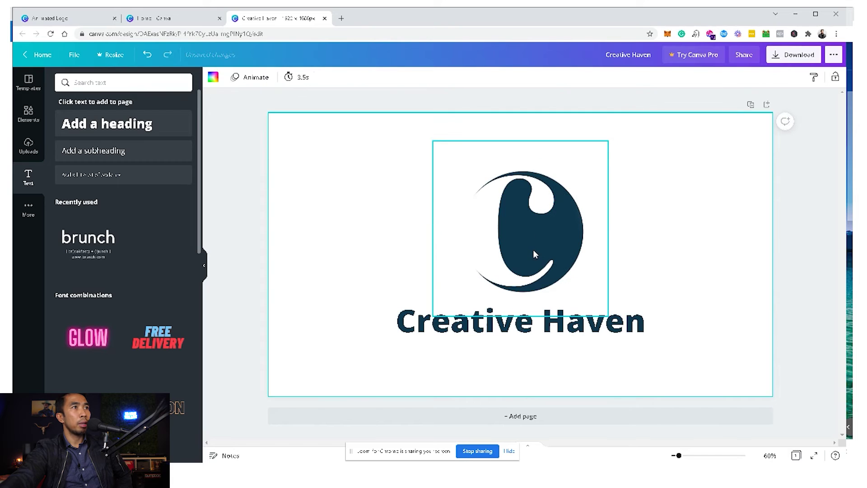
left_click(533, 257)
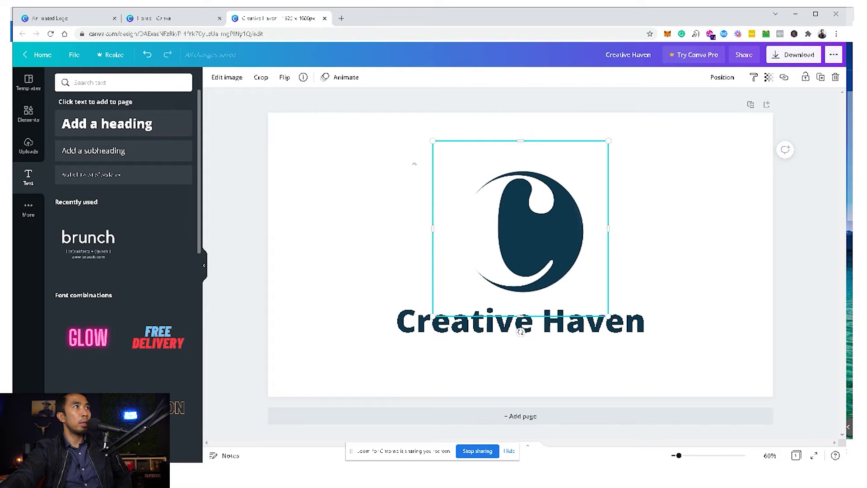
- Give the logo image the Rise photo animation
left_click(346, 77)
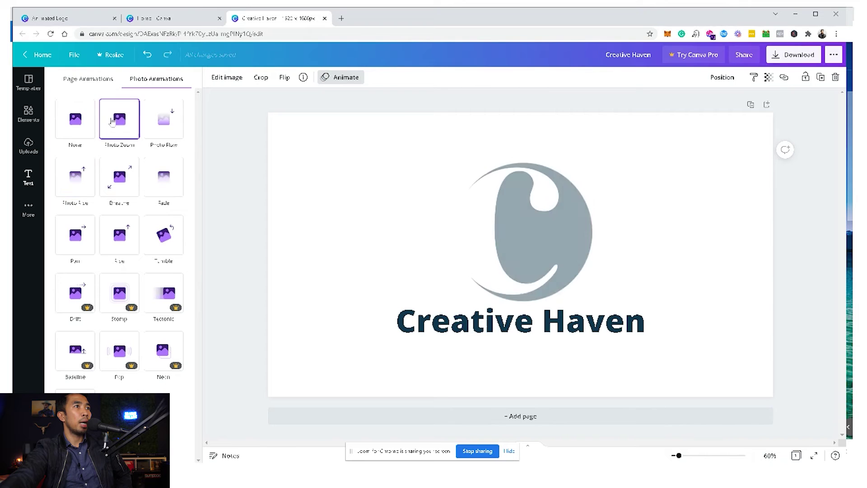
left_click(170, 174)
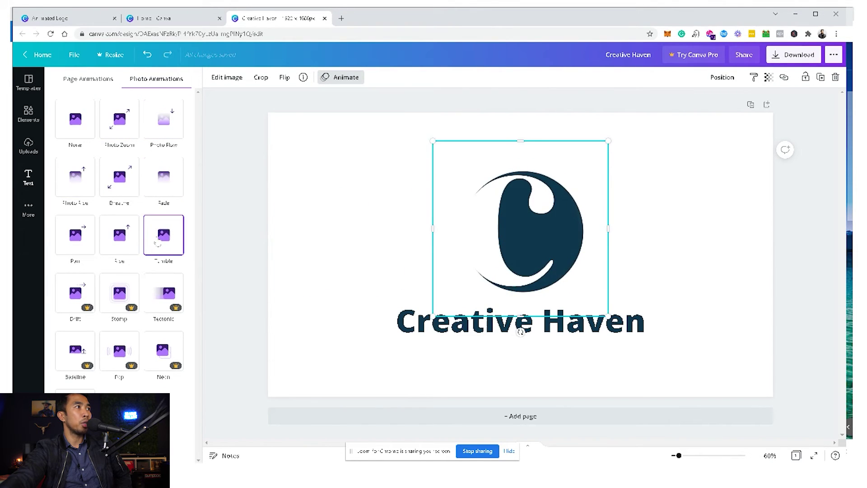
left_click(123, 235)
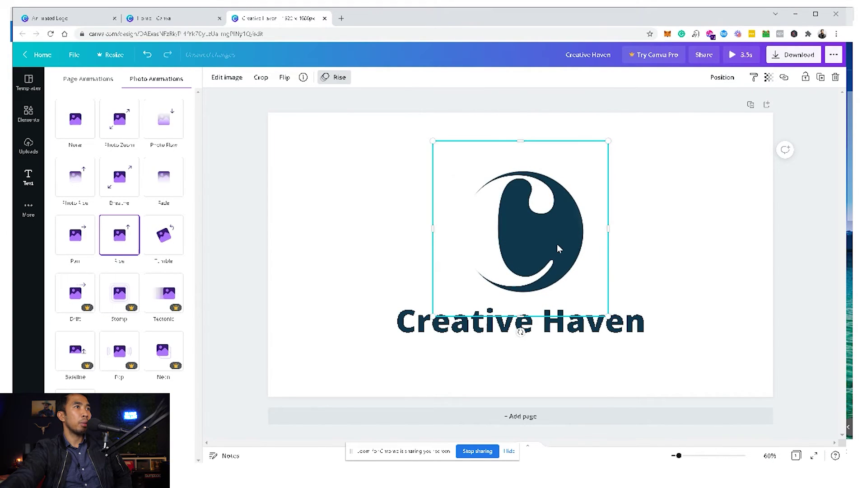
key("Escape")
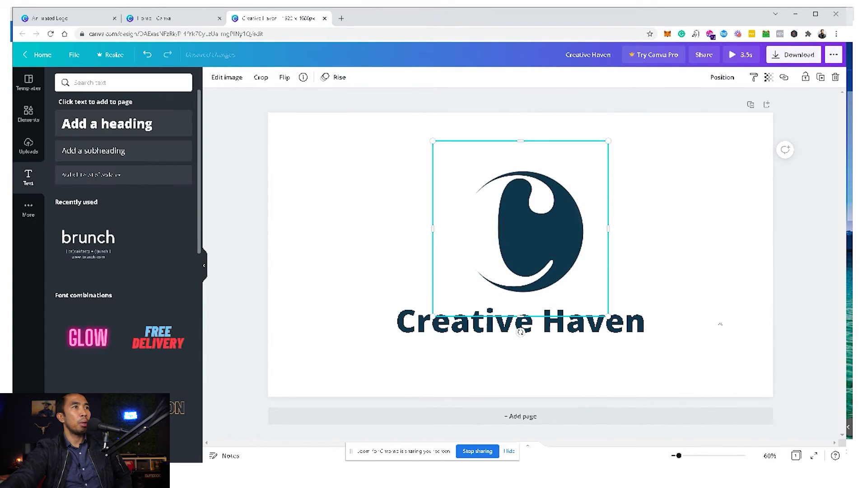
left_click(606, 335)
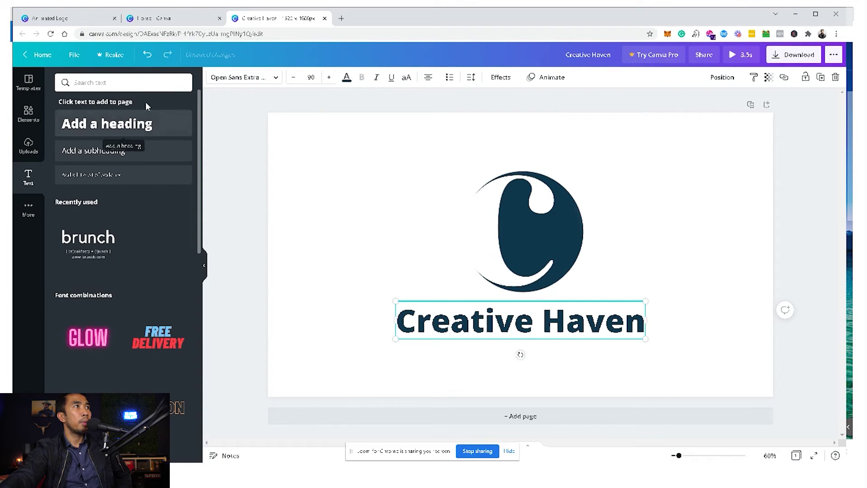
- Give the Creative Haven heading the Ascend text animation
left_click(566, 77)
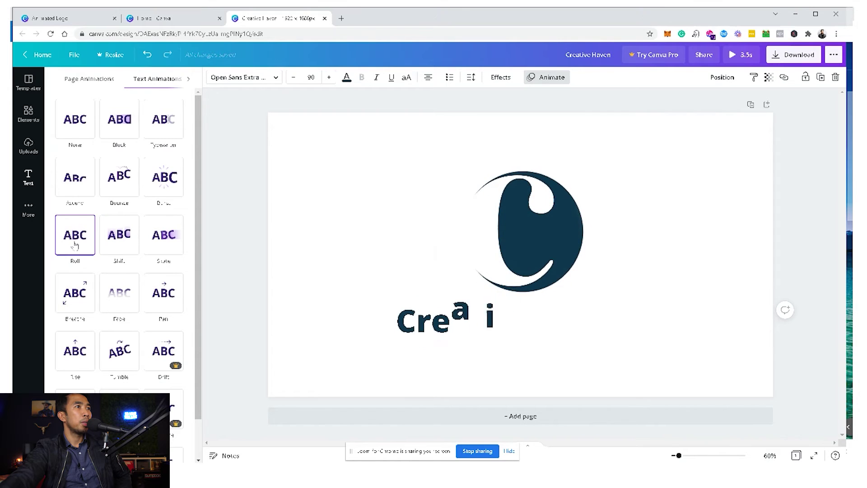
left_click(78, 185)
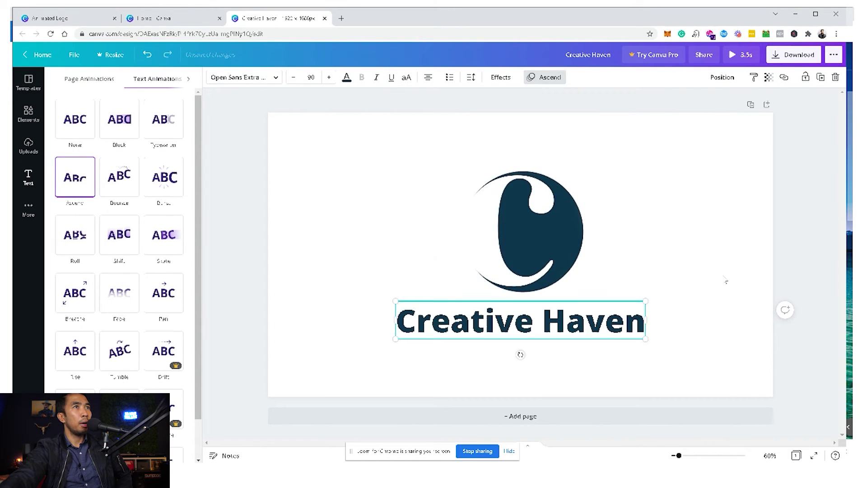
key("Escape")
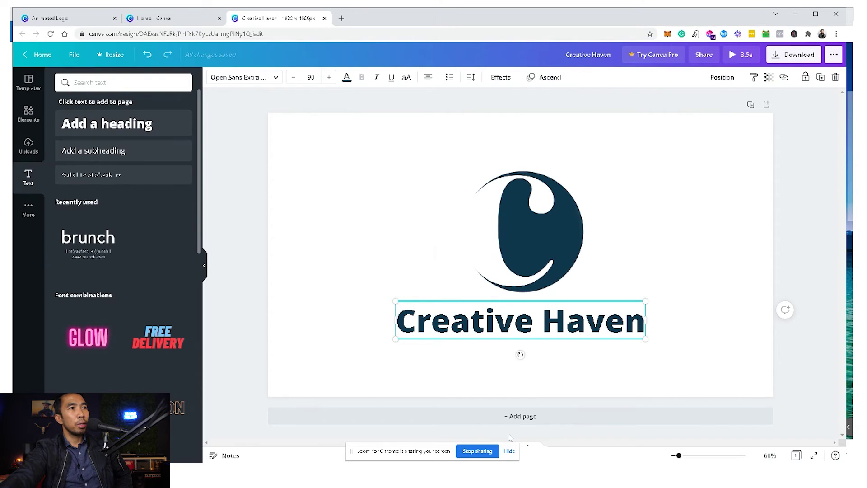
- Preview the whole page's animation playback
left_click(705, 169)
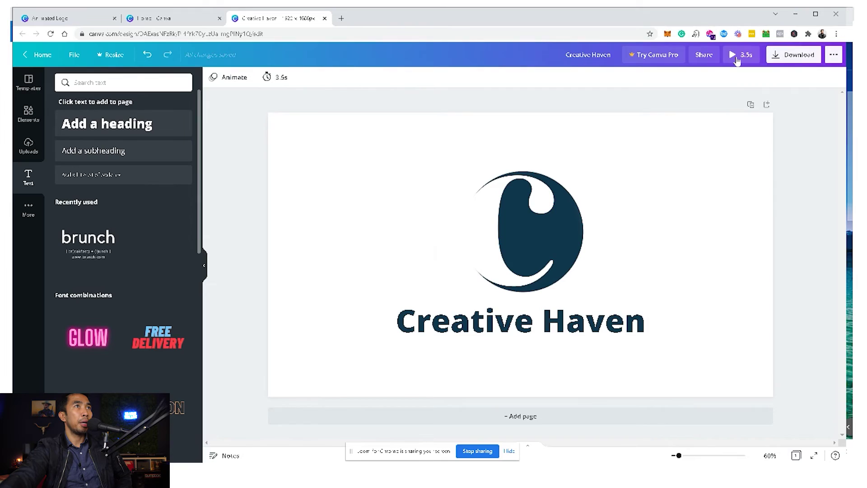
left_click(737, 56)
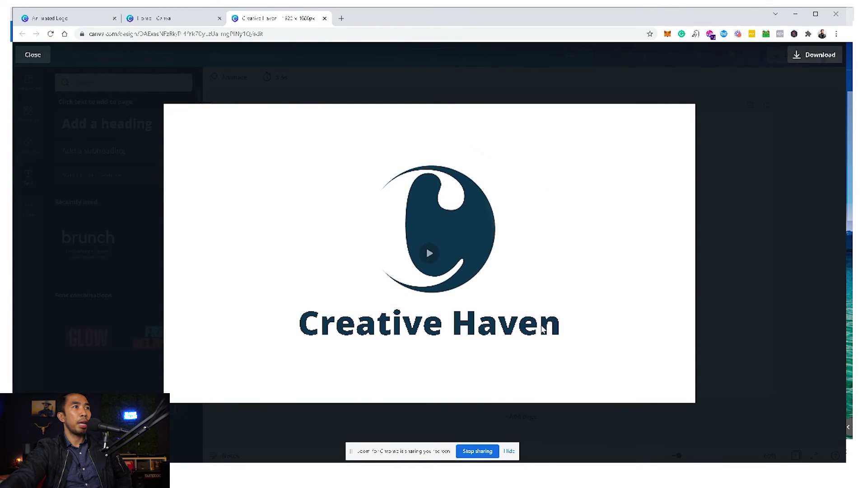
key("Escape")
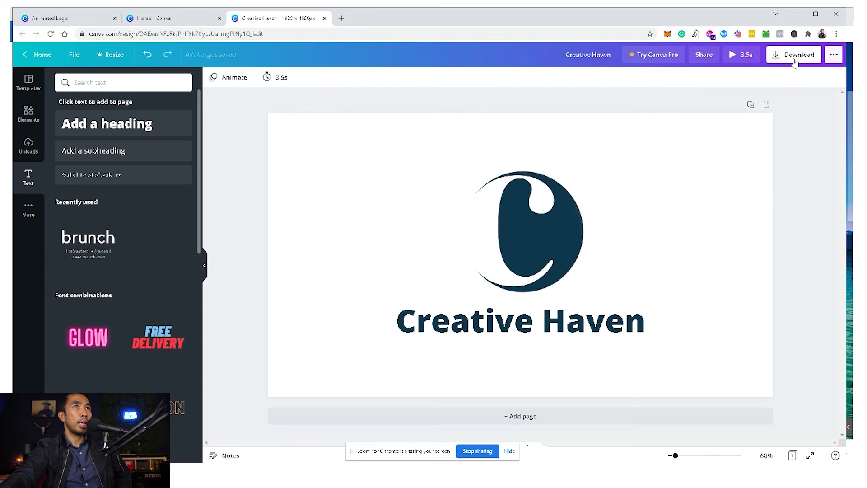
- Download the design as an MP4 video named Creative Haven, saved to drive D
left_click(795, 62)
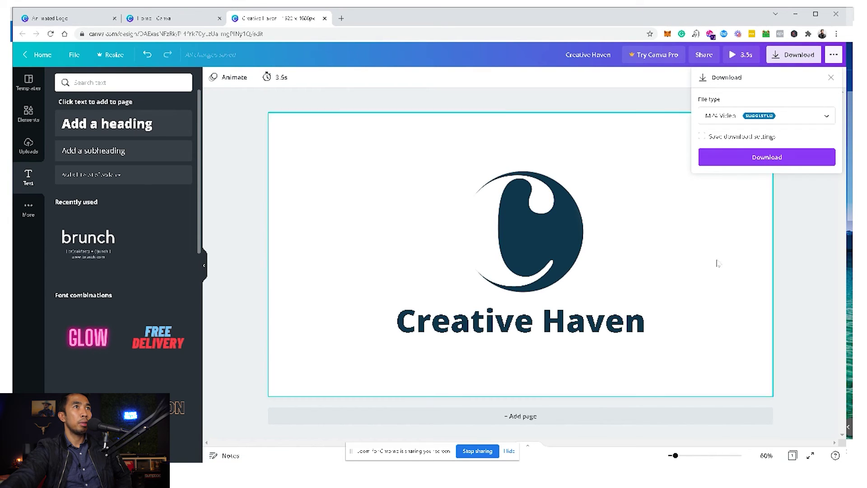
left_click(774, 157)
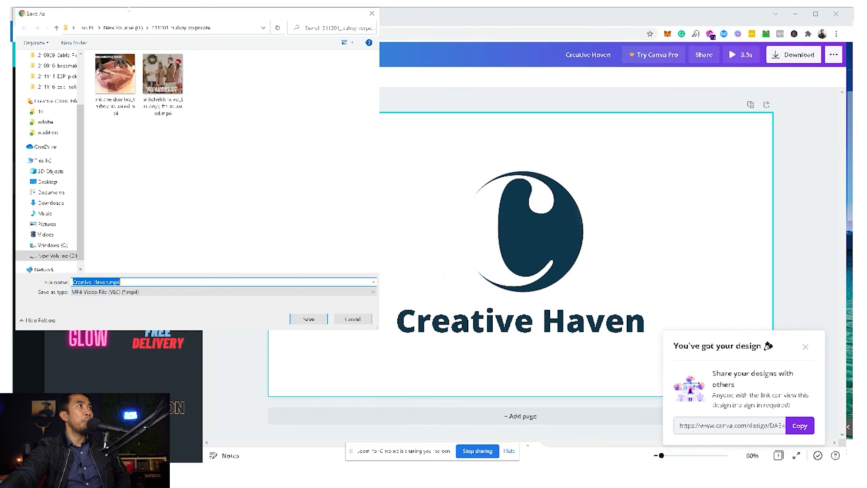
left_click(70, 256)
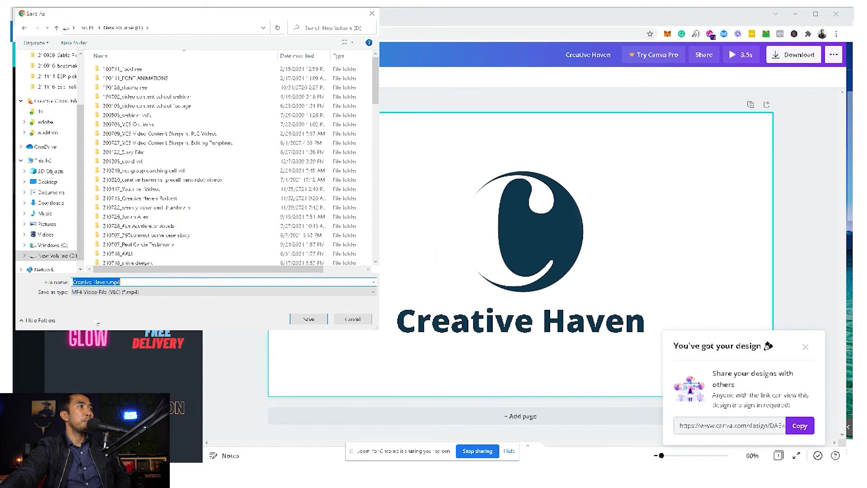
left_click(308, 320)
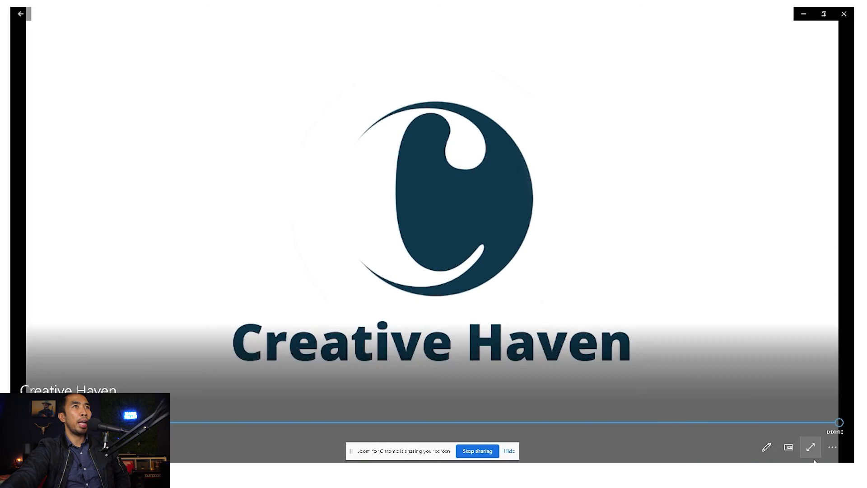
left_click(852, 11)
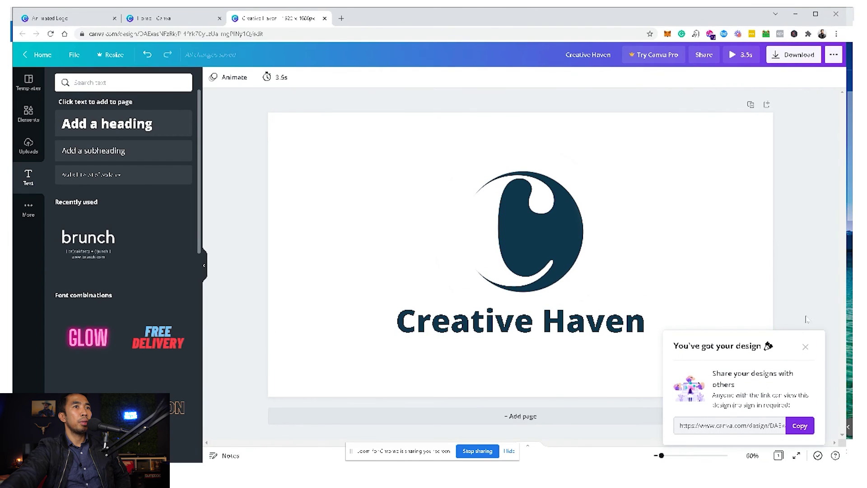
- Dismiss the 'You've got your design' share notification
left_click(805, 347)
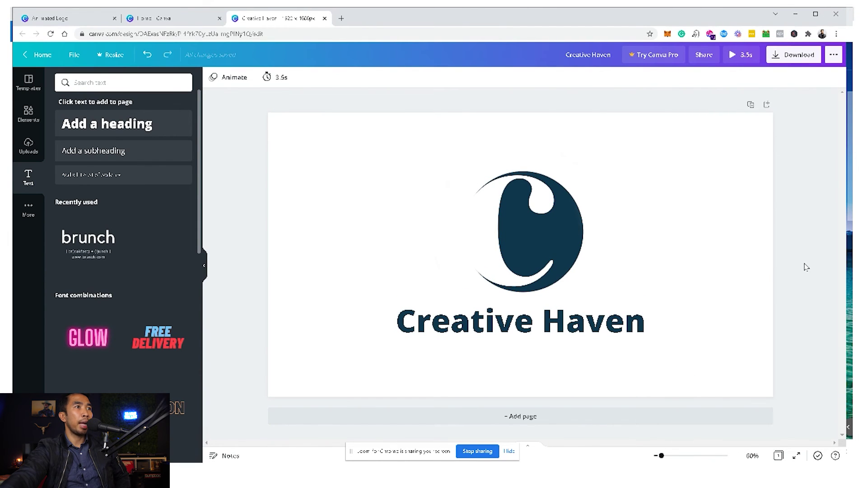